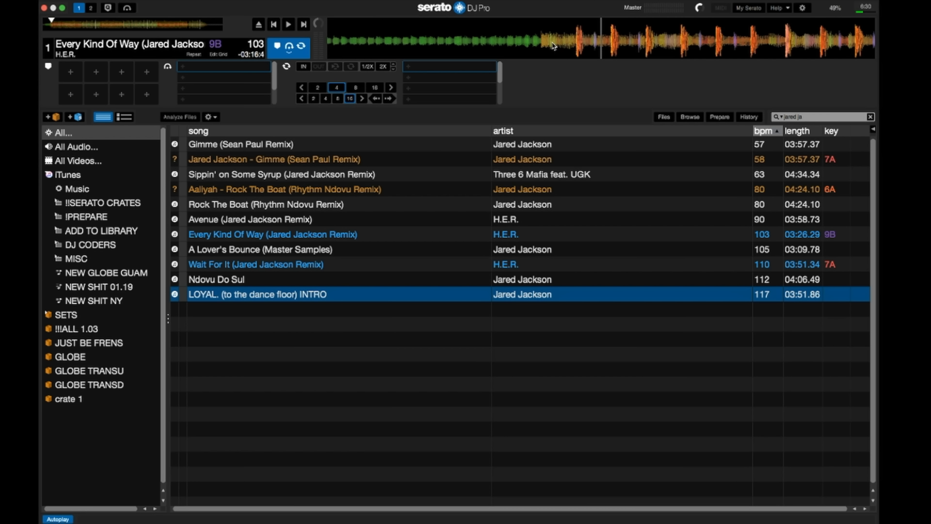
- Align the playhead with the first downbeat of Every Kind Of Way and set a beatgrid marker there
left_click_drag(552, 43, 576, 43)
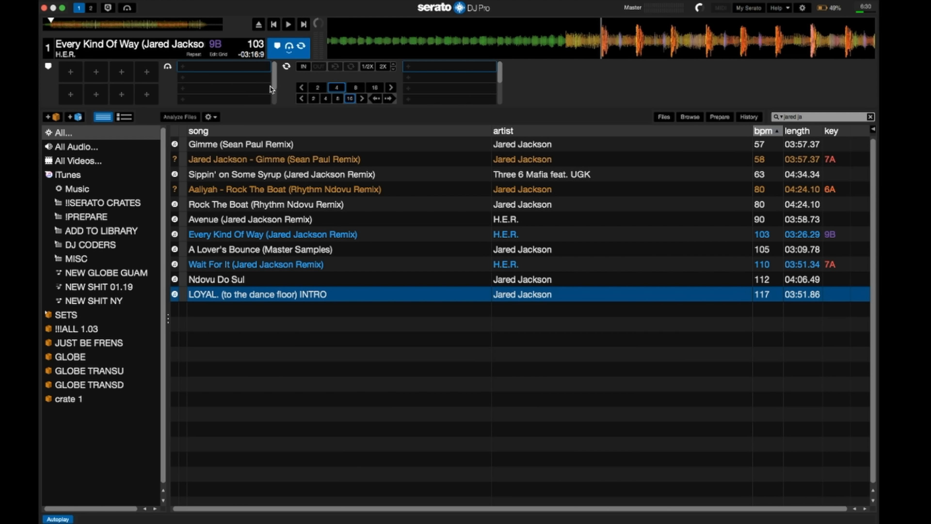
left_click(217, 54)
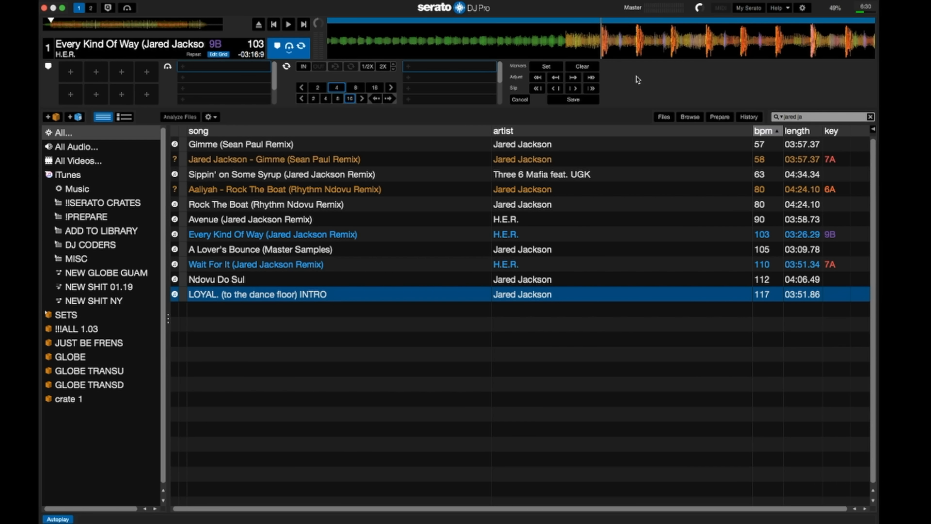
left_click(557, 66)
- Check the beatgrid in the middle and near the end of the track, and close grid editing
left_click(106, 25)
left_click(154, 29)
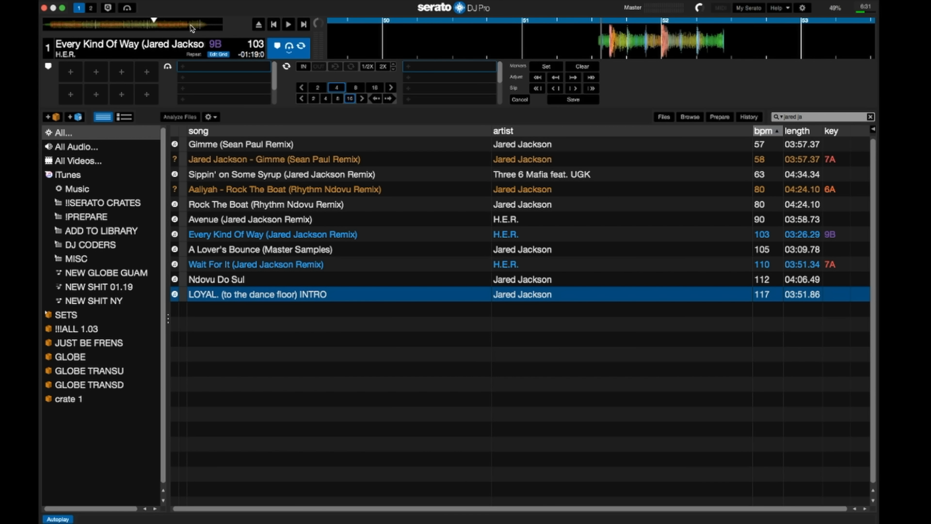
left_click(187, 29)
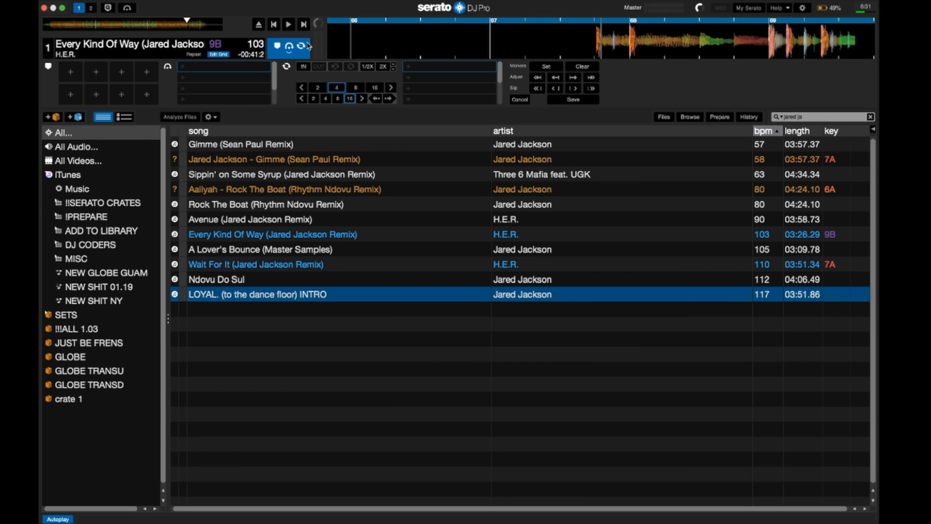
left_click(217, 54)
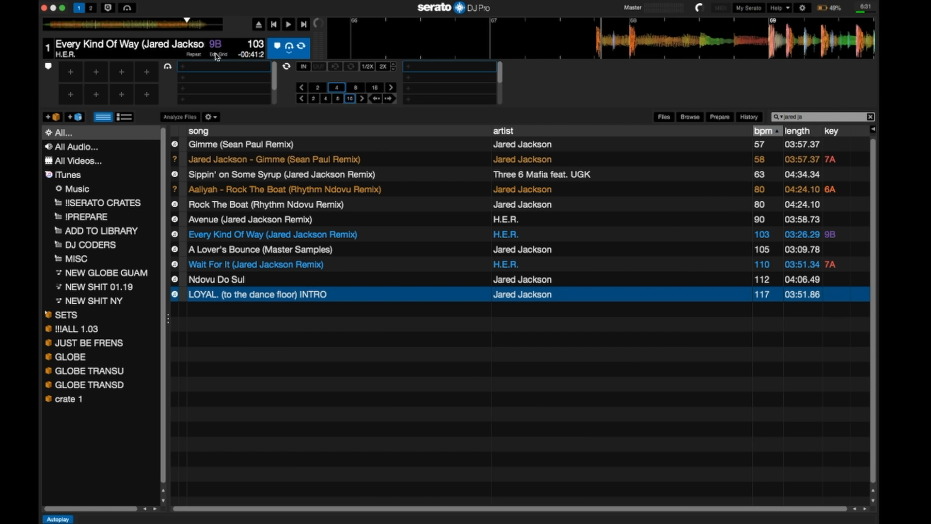
- Store the first cue point on the track's opening downbeat and switch to the two-deck layout
left_click(50, 29)
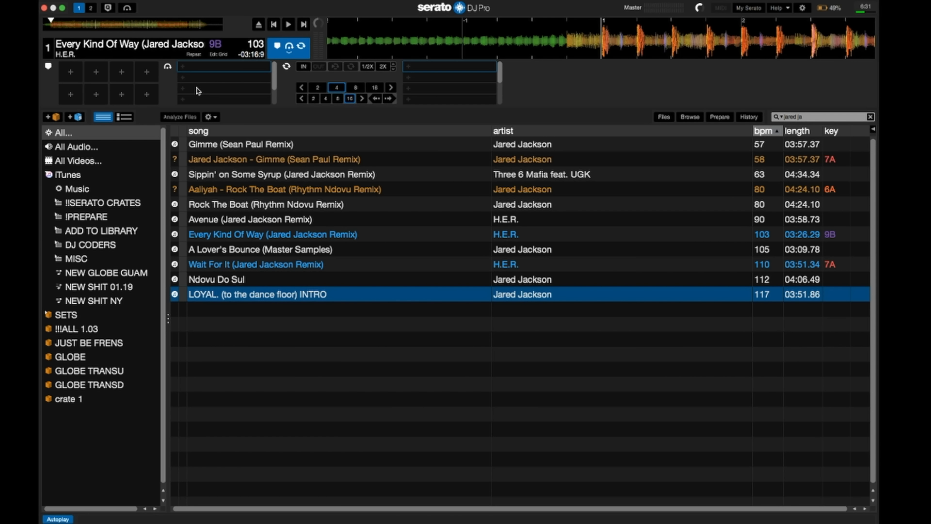
key("1")
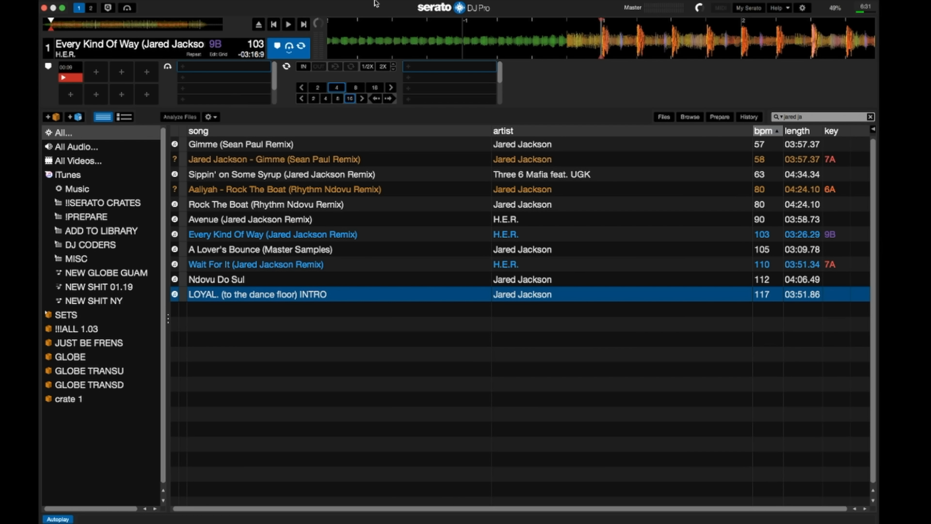
key("1")
left_click(91, 8)
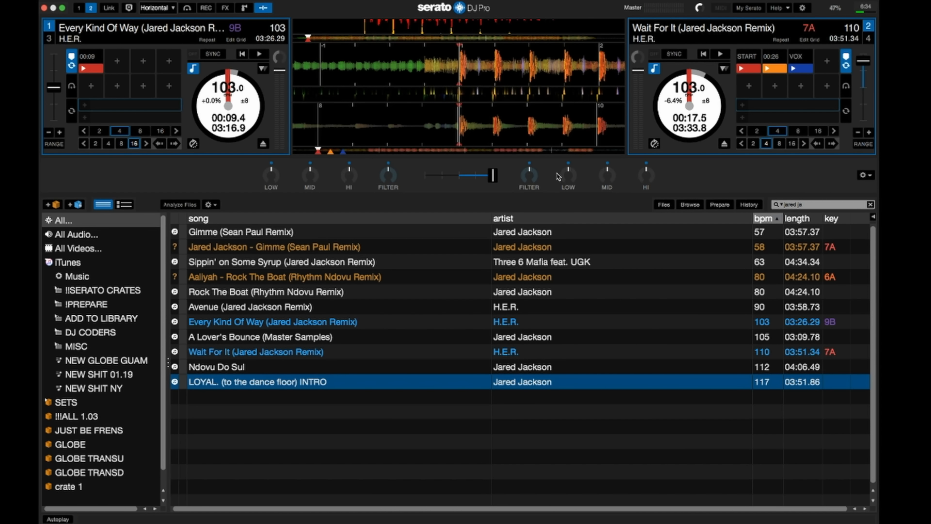
- Start Wait For It on deck 2 and bring in Every Kind Of Way by retriggering its first cue point on the beat
key("s")
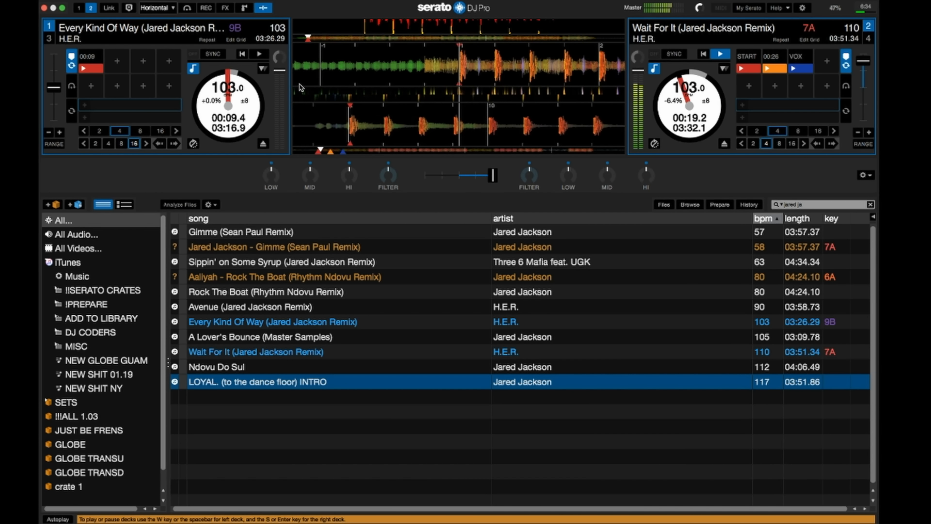
key("w")
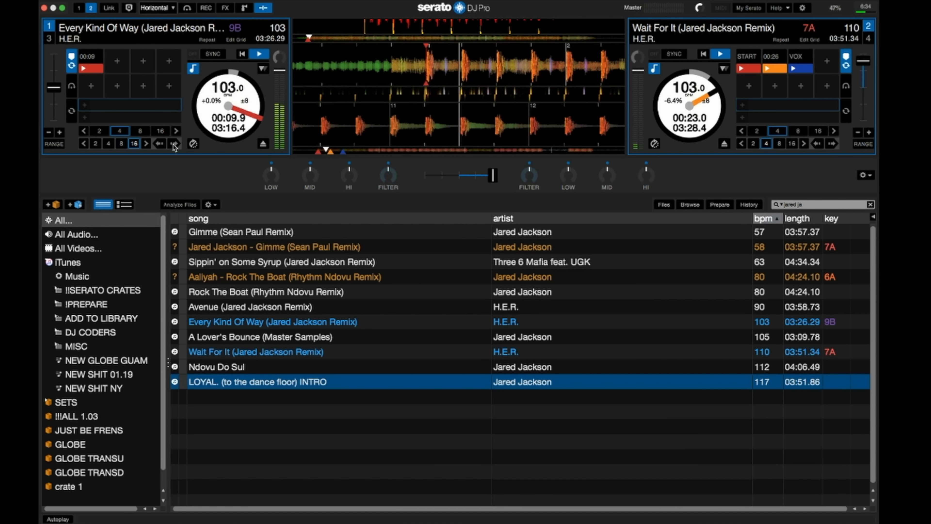
key("1")
key("1")
key("1")
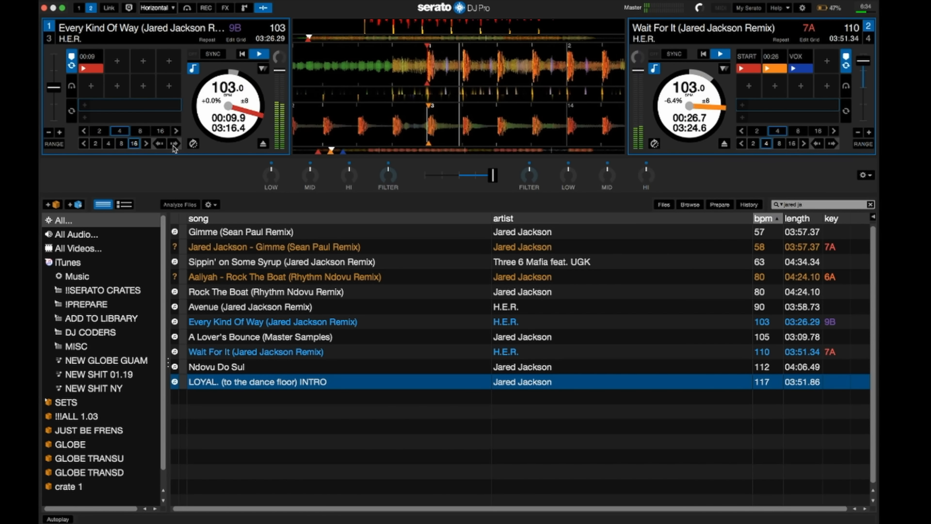
- Jump deck 1 back 16 beats, crossfade fully to it, and stop both decks
left_click(159, 143)
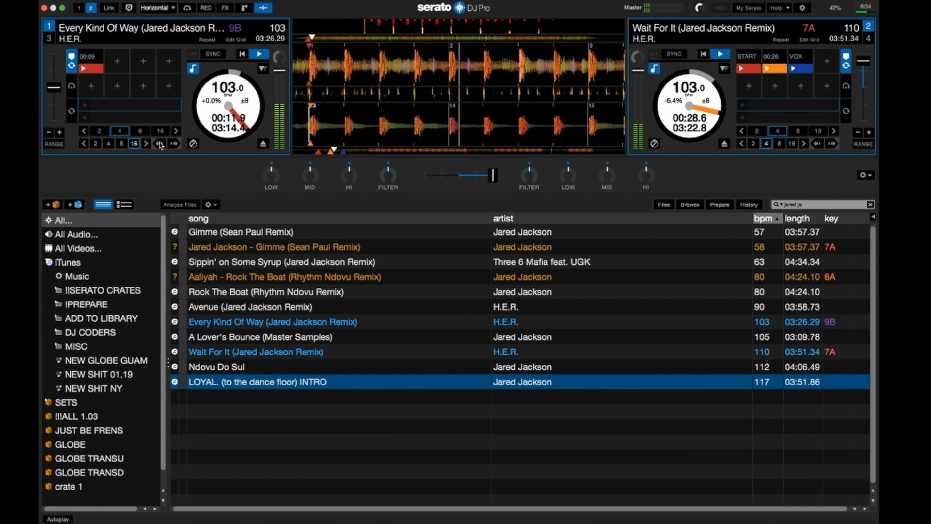
left_click_drag(493, 177, 393, 177)
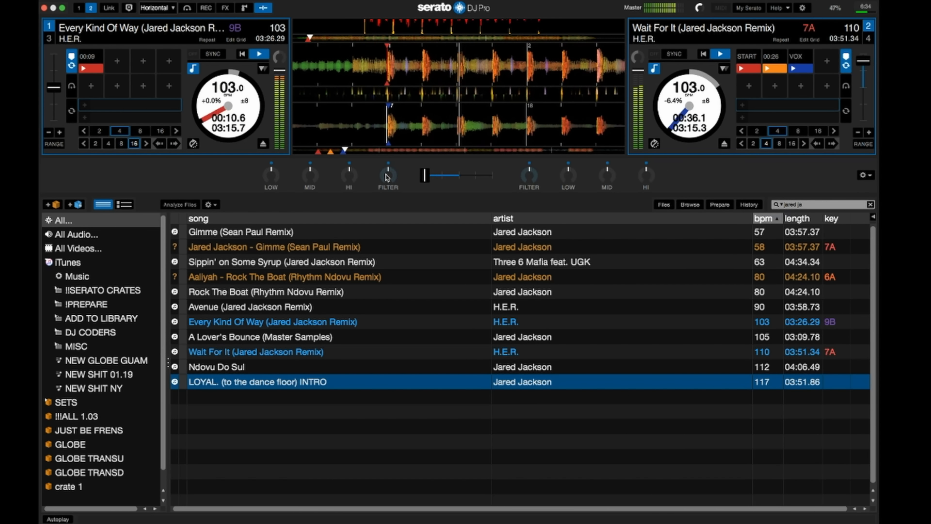
key("w")
key("s")
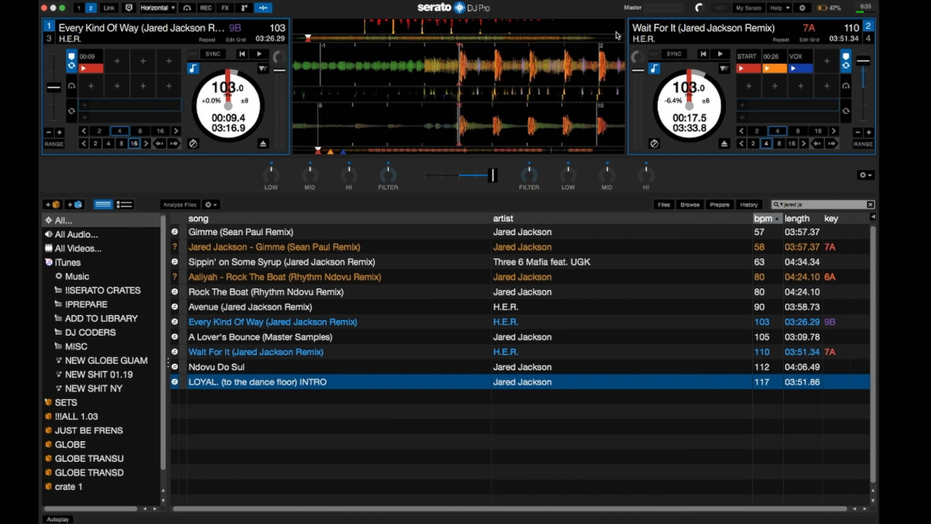
- Play deck 2 and repeatedly trigger deck 1's first cue point in time with its beats to beatmatch the tracks
key("s")
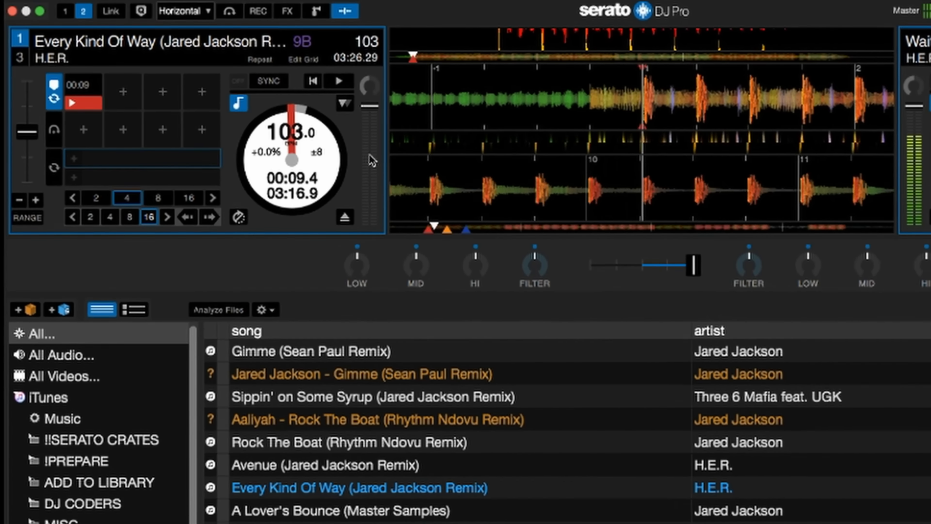
key("1")
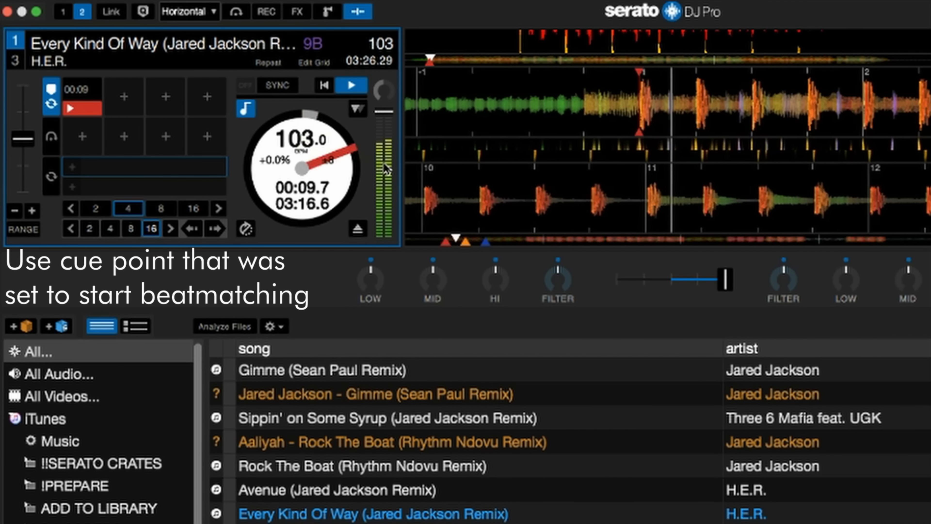
key("1")
key("1")
key("1")
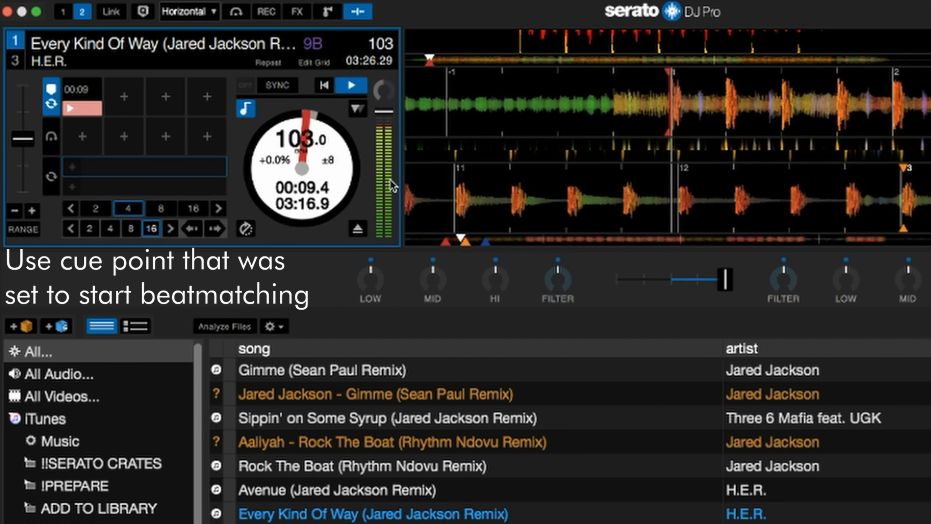
key("1")
key("1")
key("1")
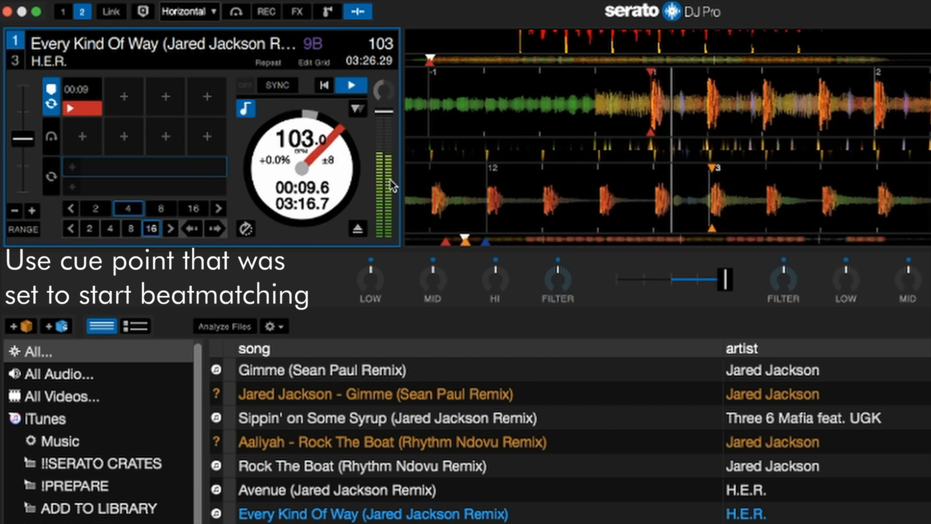
- Move deck 1 back by a 16-beat jump, fade completely over to it, and end playback on both decks
left_click(14, 211)
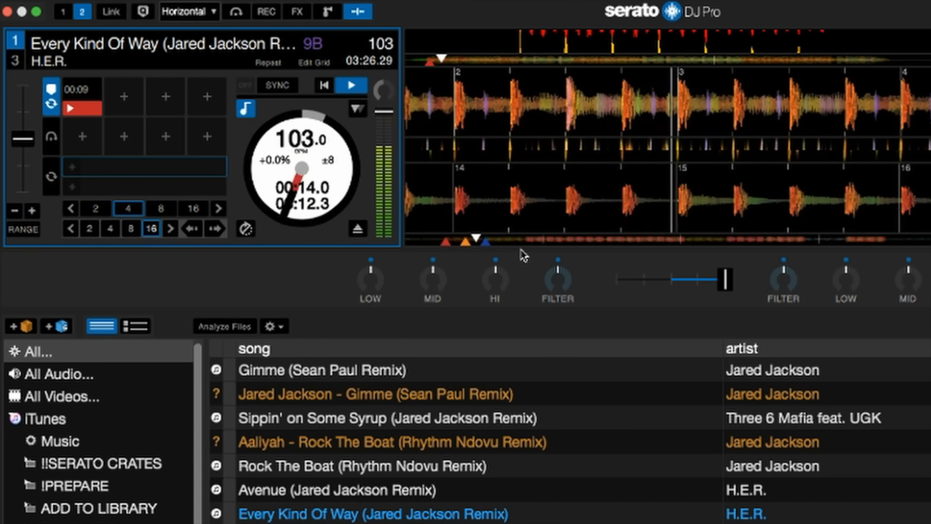
left_click(192, 228)
left_click_drag(728, 287, 552, 297)
key("w")
key("s")
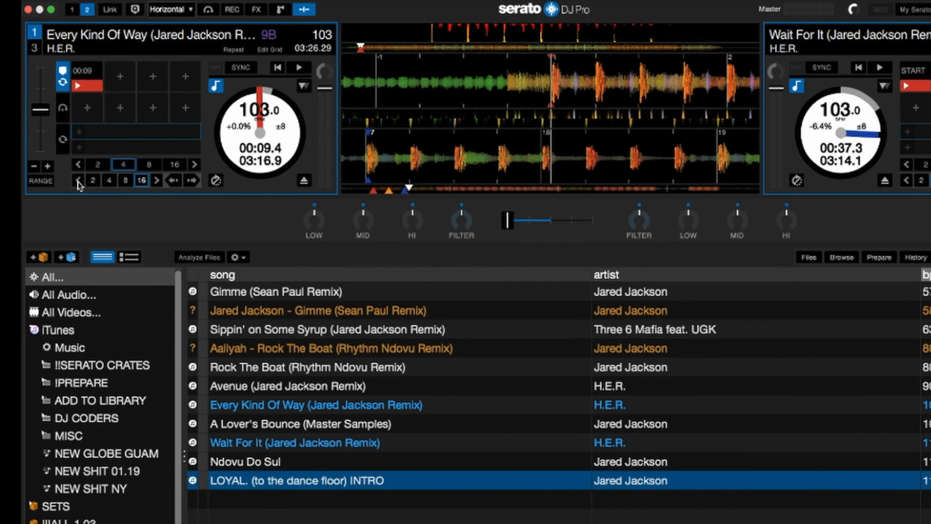
- Browse deck 1's beat-jump sizes down to the smallest option, 1/32
left_click(84, 144)
left_click(83, 143)
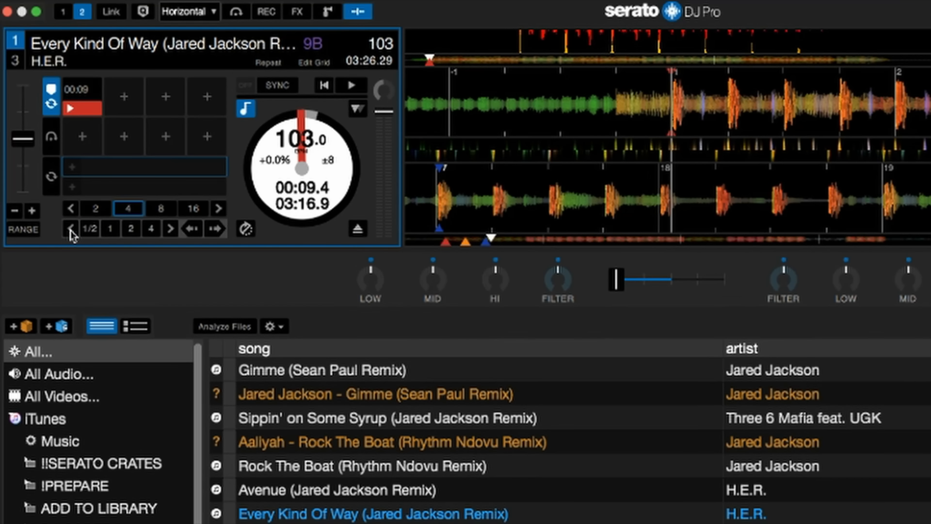
left_click(152, 230)
left_click(73, 229)
left_click(73, 230)
left_click(74, 230)
left_click(73, 230)
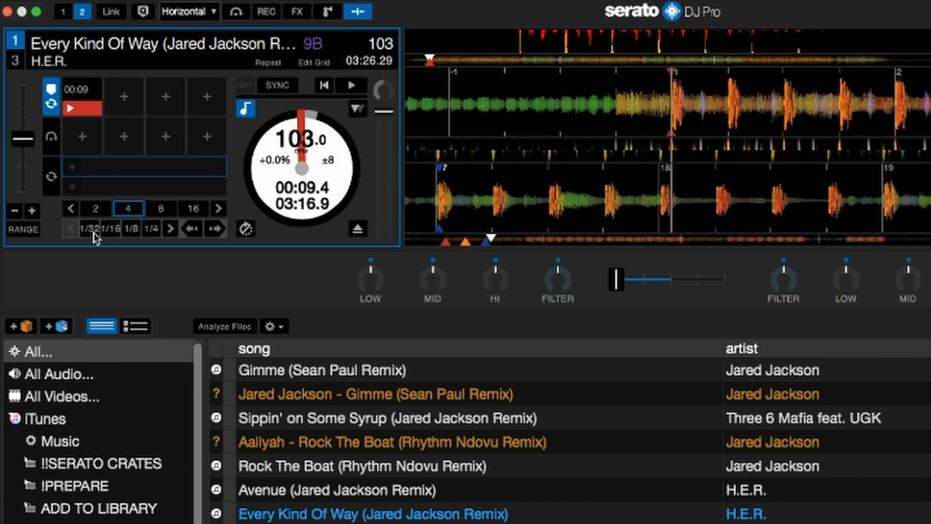
- Browse deck 1's beat-jump sizes up to 32 and choose 16 beats
left_click(170, 231)
left_click(169, 228)
left_click(169, 229)
left_click(170, 229)
left_click(170, 229)
left_click(169, 229)
left_click(169, 228)
left_click(151, 228)
left_click(130, 229)
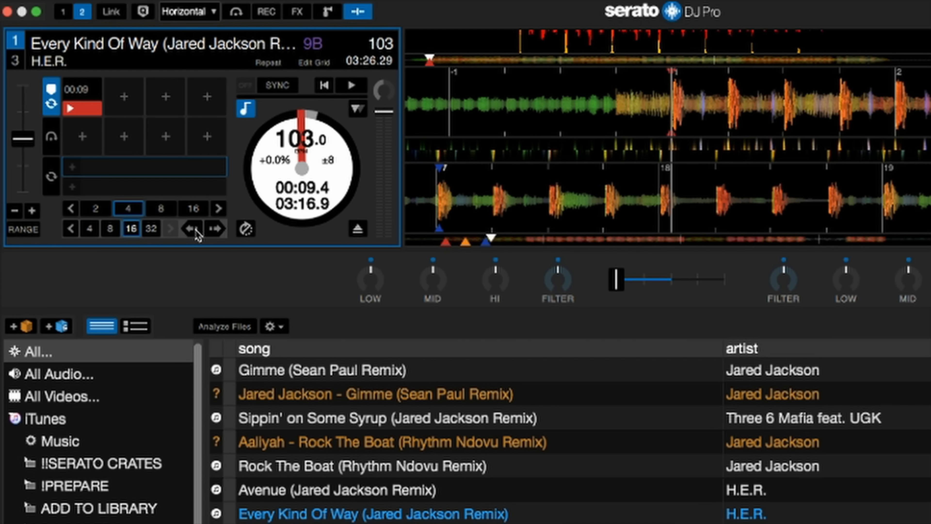
- Jump deck 1 forward four times by 16 beats and back by the same amount
left_click(214, 230)
triple_click(215, 230)
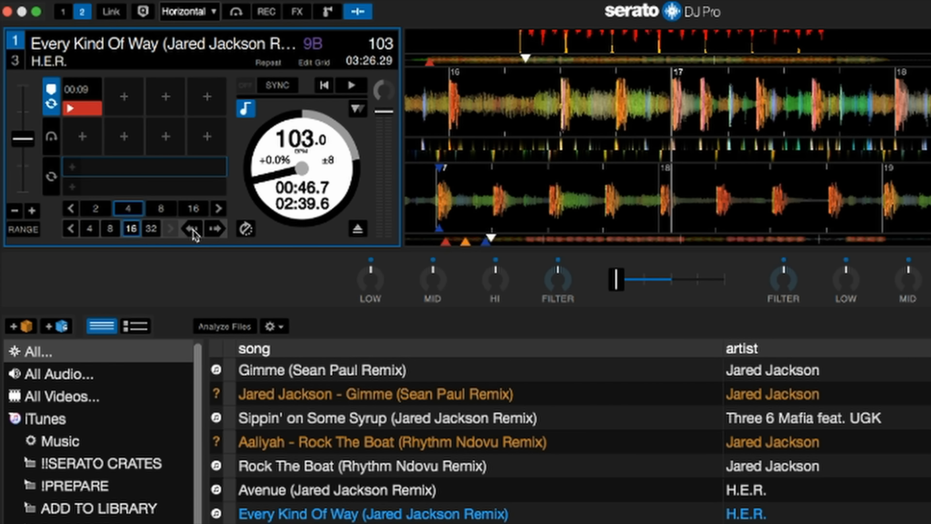
left_click(193, 232)
triple_click(194, 231)
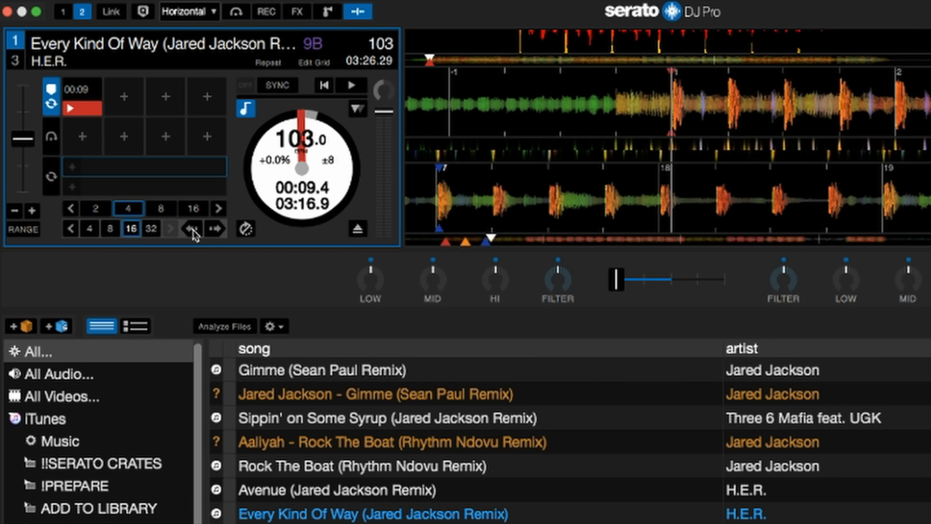
- Skip to two distant positions in deck 1's track overview and return to the first cue point
left_click(509, 59)
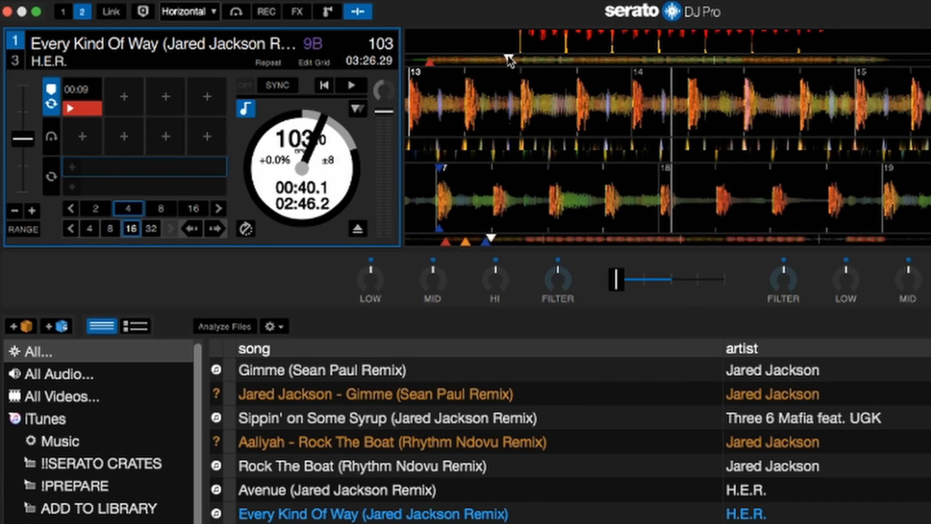
left_click(562, 59)
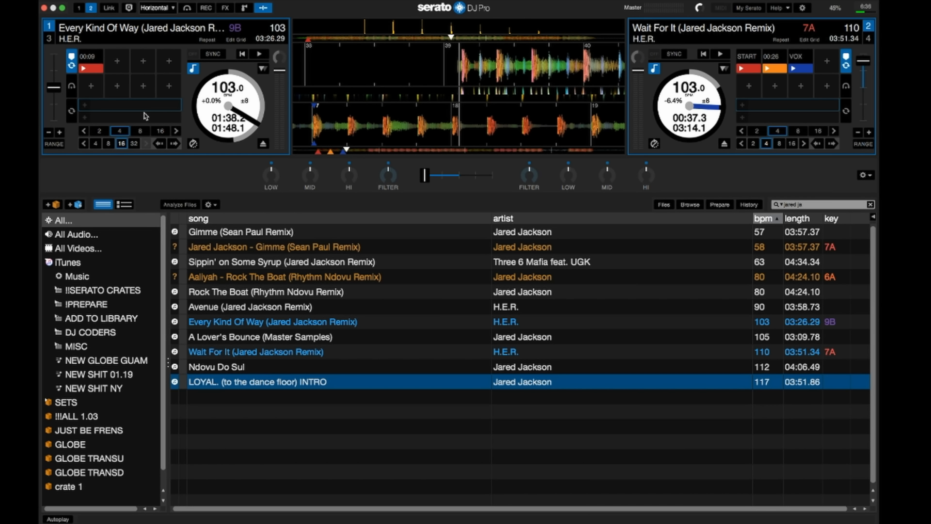
key("1")
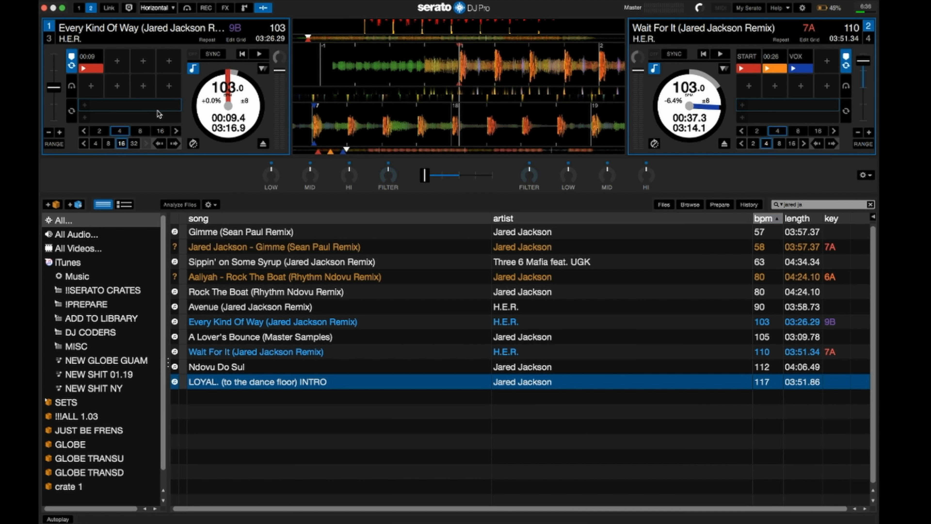
- Play deck 1 from its cue point, jump forward six times by 16 beats, and pause it
left_click(171, 144)
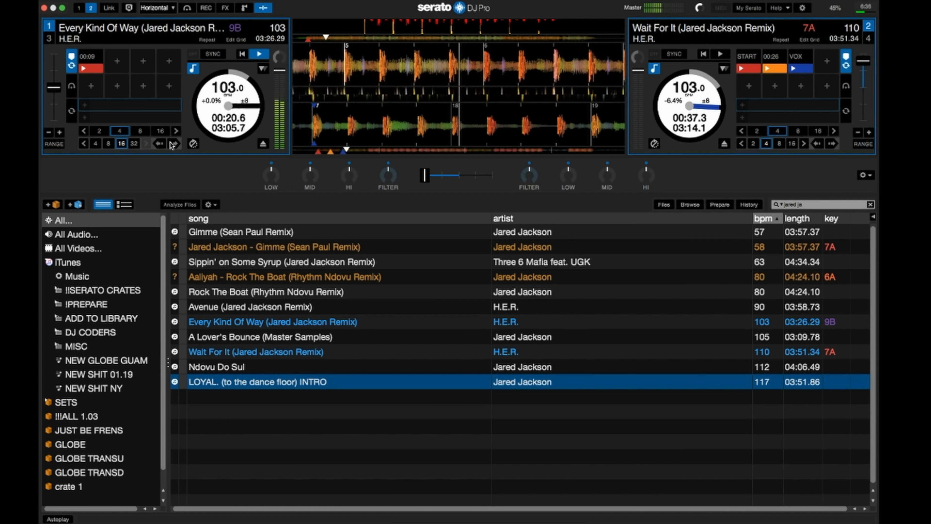
left_click(171, 144)
left_click(171, 144)
left_click(172, 144)
left_click(171, 144)
left_click(171, 144)
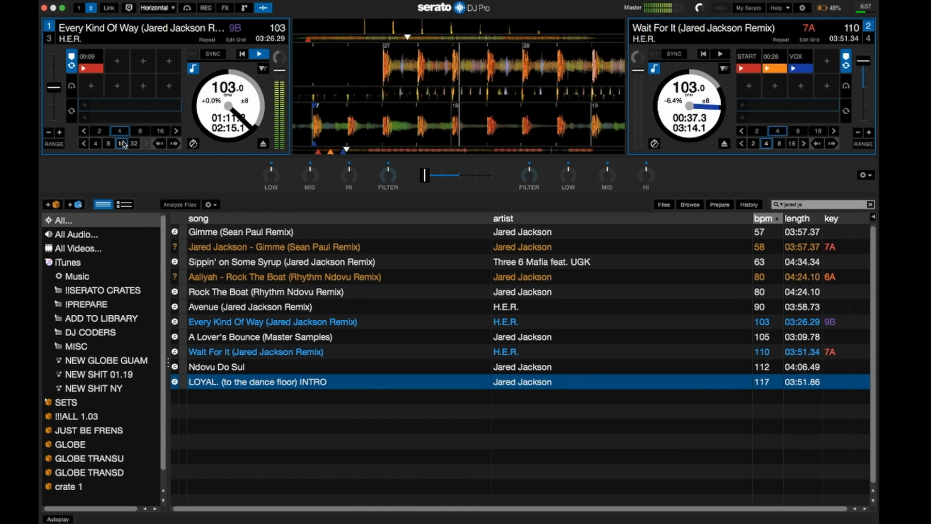
key("w")
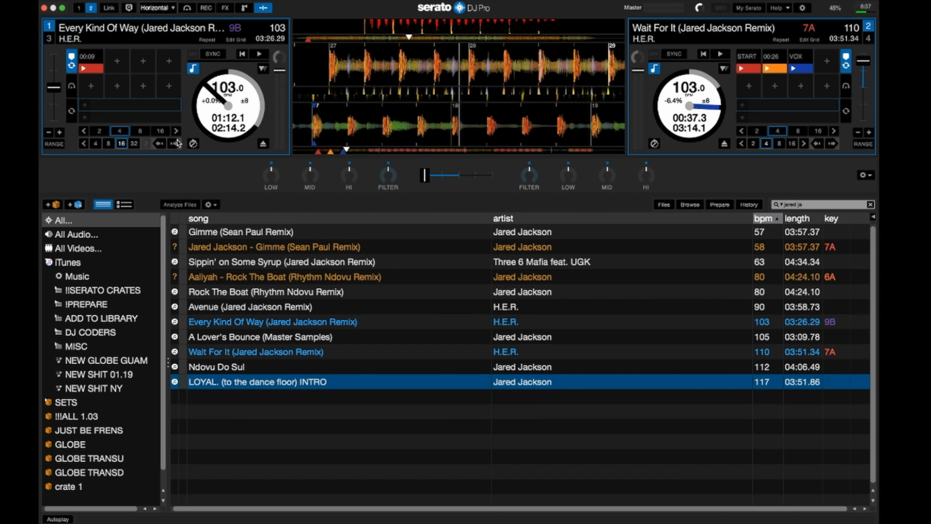
- Resume deck 1, skip ahead with two more 16-beat jumps, and pause it again
key("w")
left_click(177, 141)
left_click(177, 141)
key("w")
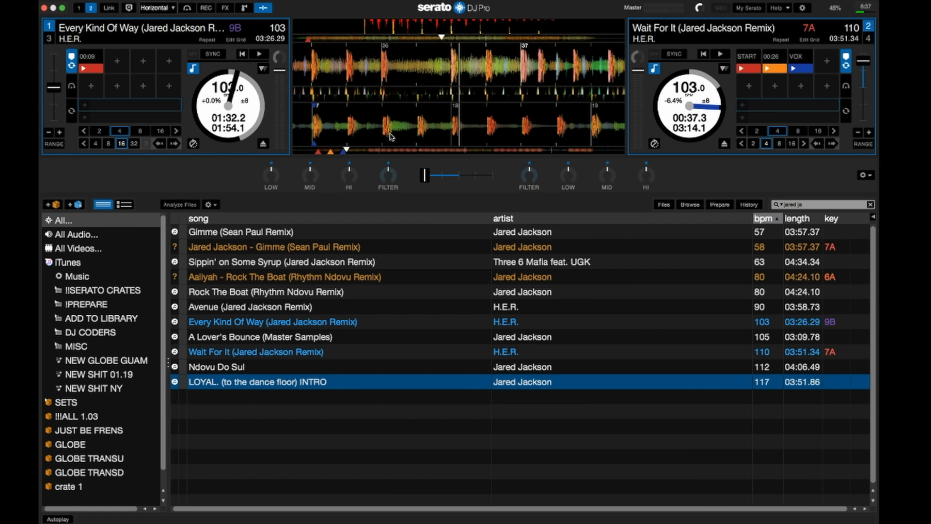
- Crossfade to deck 2, start both decks, and drop deck 1 in from its first cue point
left_click_drag(432, 180, 501, 180)
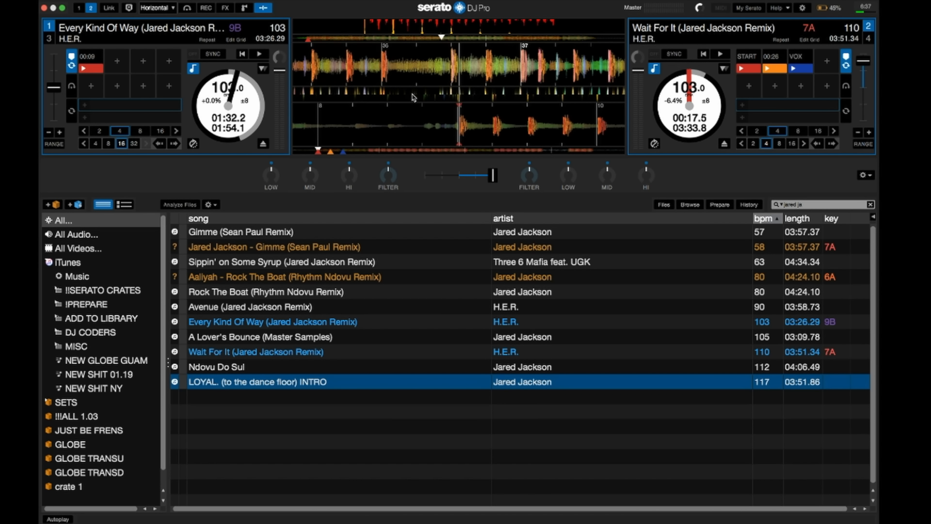
key("s")
key("w")
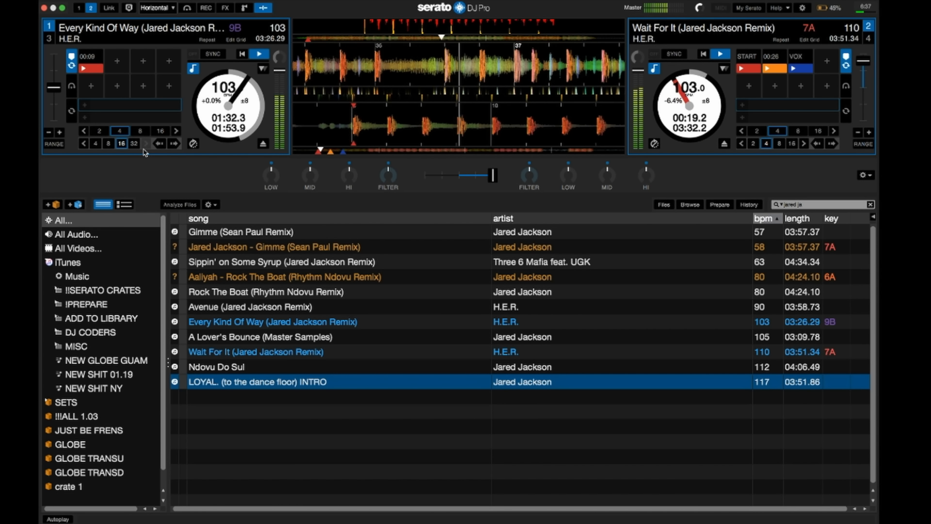
key("1")
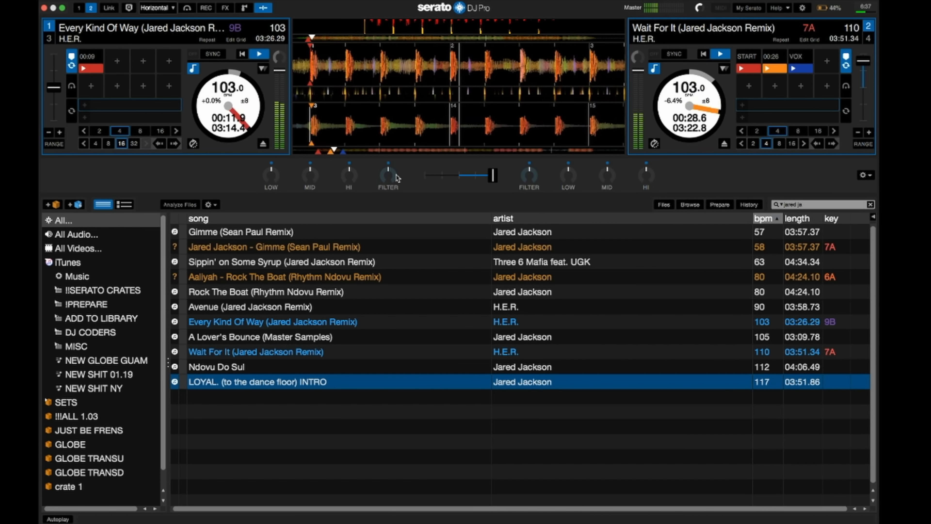
- Jump deck 1 back 16 beats while it plays, crossfade fully to it, and stop both decks
left_click(161, 144)
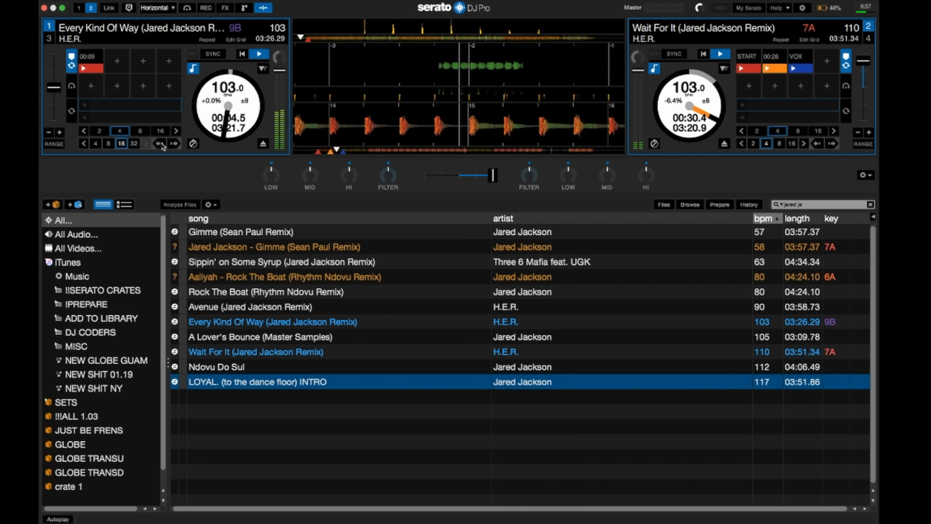
left_click_drag(488, 179, 381, 181)
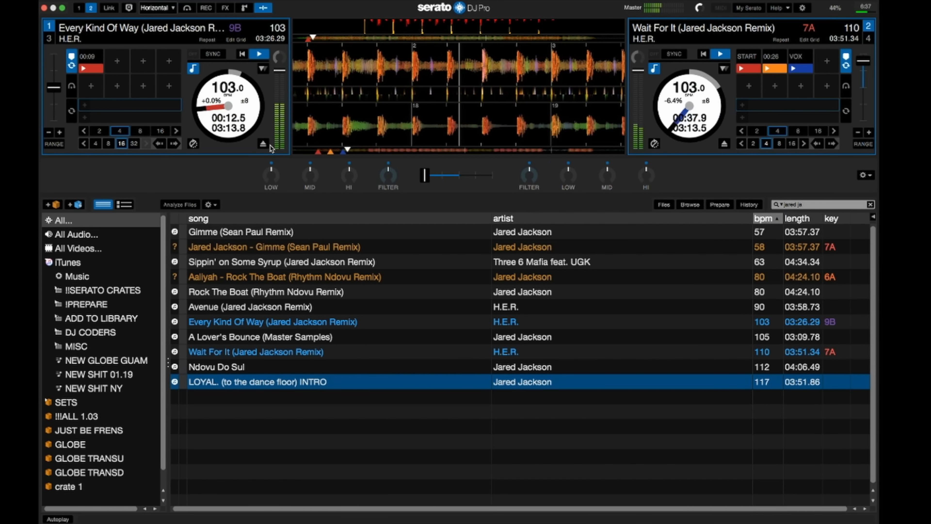
key("w")
key("s")
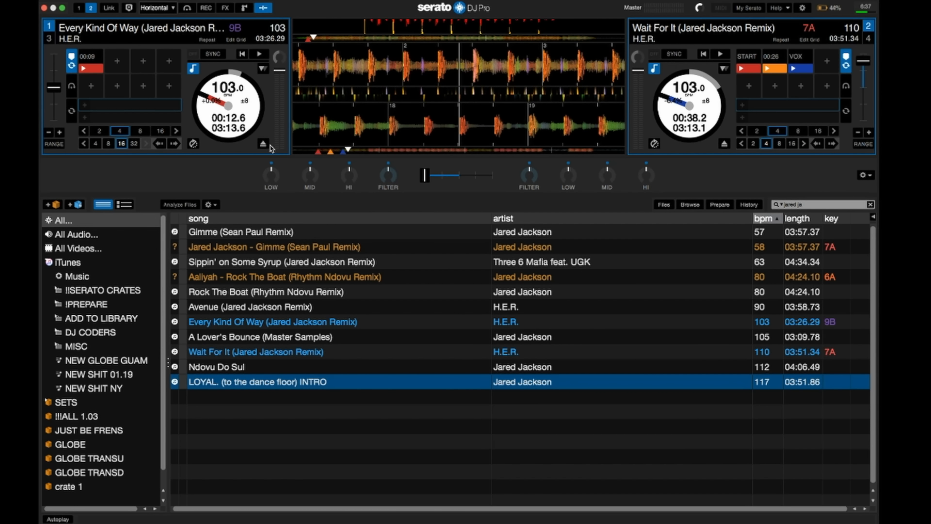